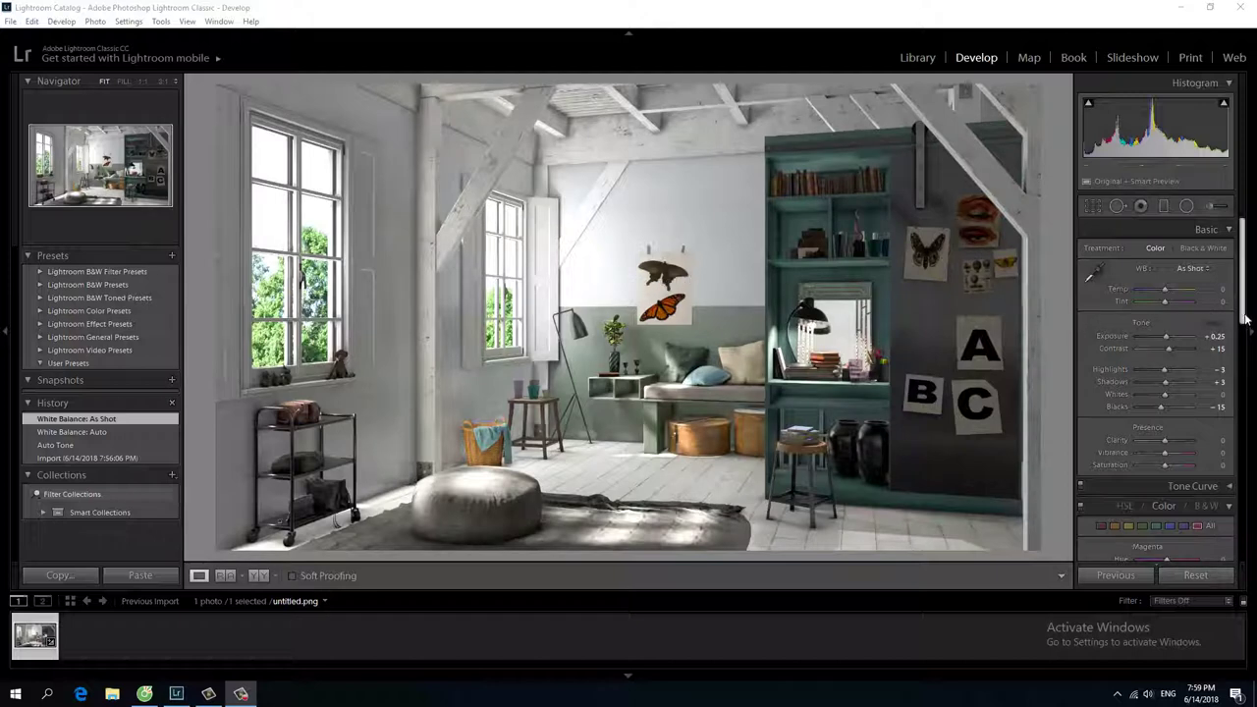
{"action": "mouse_move", "coordinate": [1242, 324]}
{"action": "left_mouse_down"}
{"action": "mouse_move", "coordinate": [1238, 381]}
{"action": "mouse_move", "coordinate": [1242, 326]}
{"action": "left_mouse_up"}
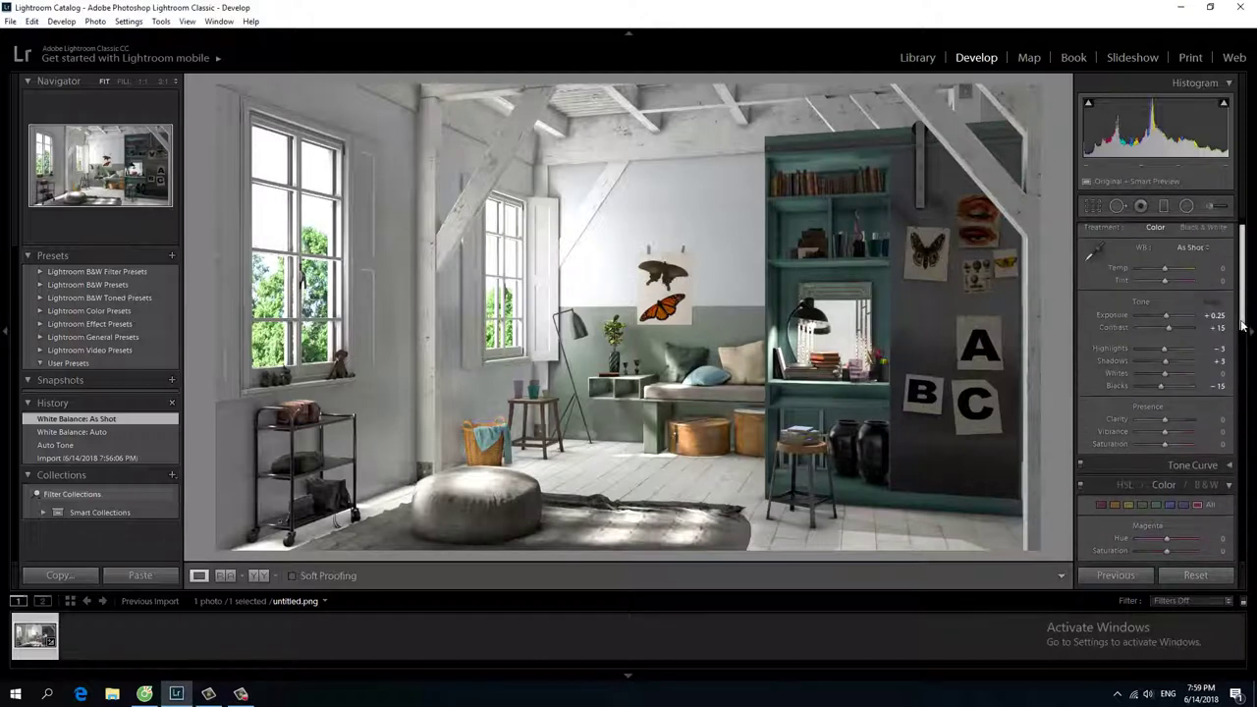
- In the Presence section, set the render's Clarity to +31 and Vibrance to +10
{"action": "mouse_move", "coordinate": [1167, 419]}
{"action": "left_mouse_down"}
{"action": "mouse_move", "coordinate": [1183, 435]}
{"action": "mouse_move", "coordinate": [1171, 432]}
{"action": "left_mouse_up"}
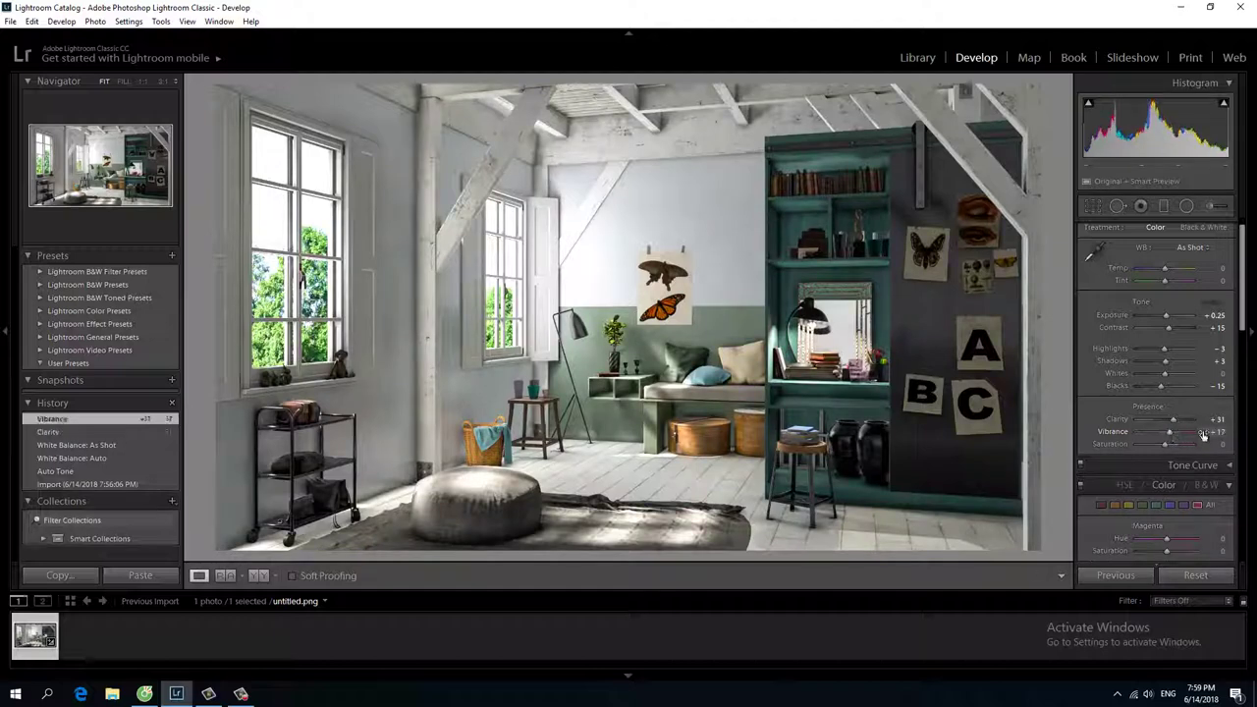
{"action": "left_click", "coordinate": [1214, 431]}
{"action": "type", "text": "0"}
{"action": "key", "text": "Return"}
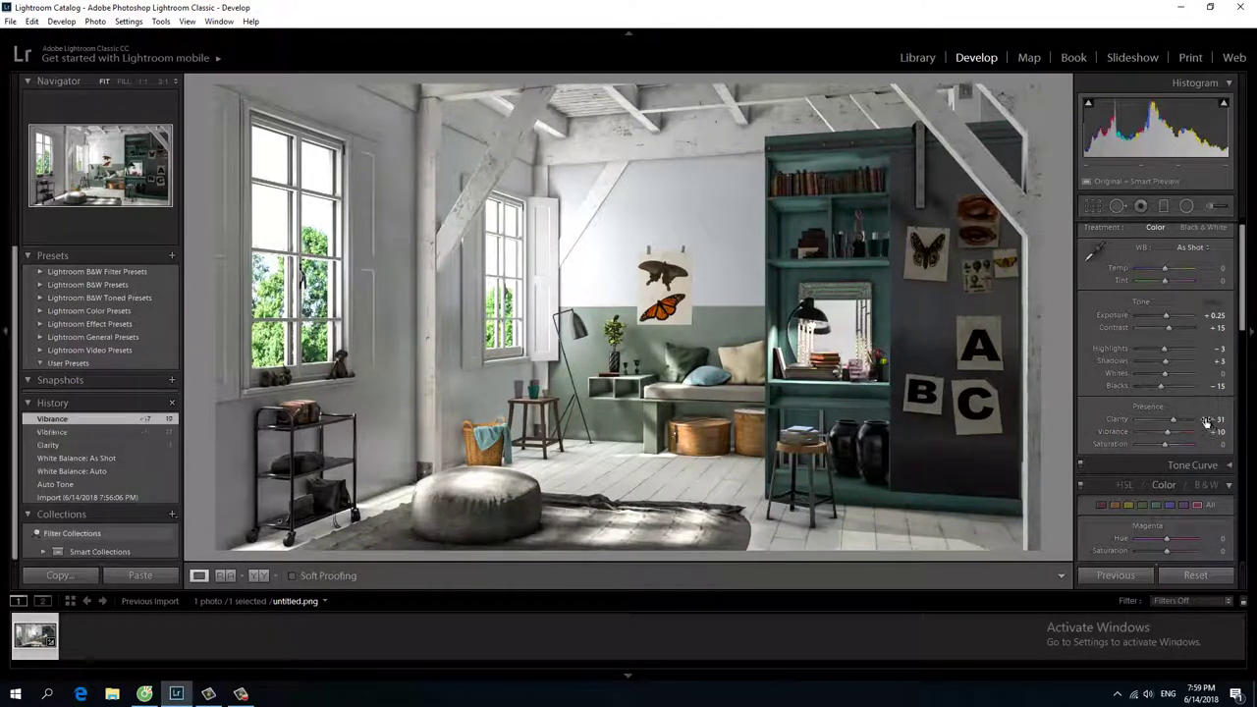
{"action": "scroll", "coordinate": [1218, 452], "scroll_direction": "down", "scroll_amount": 5}
{"action": "scroll", "coordinate": [1222, 483], "scroll_direction": "down", "scroll_amount": 2}
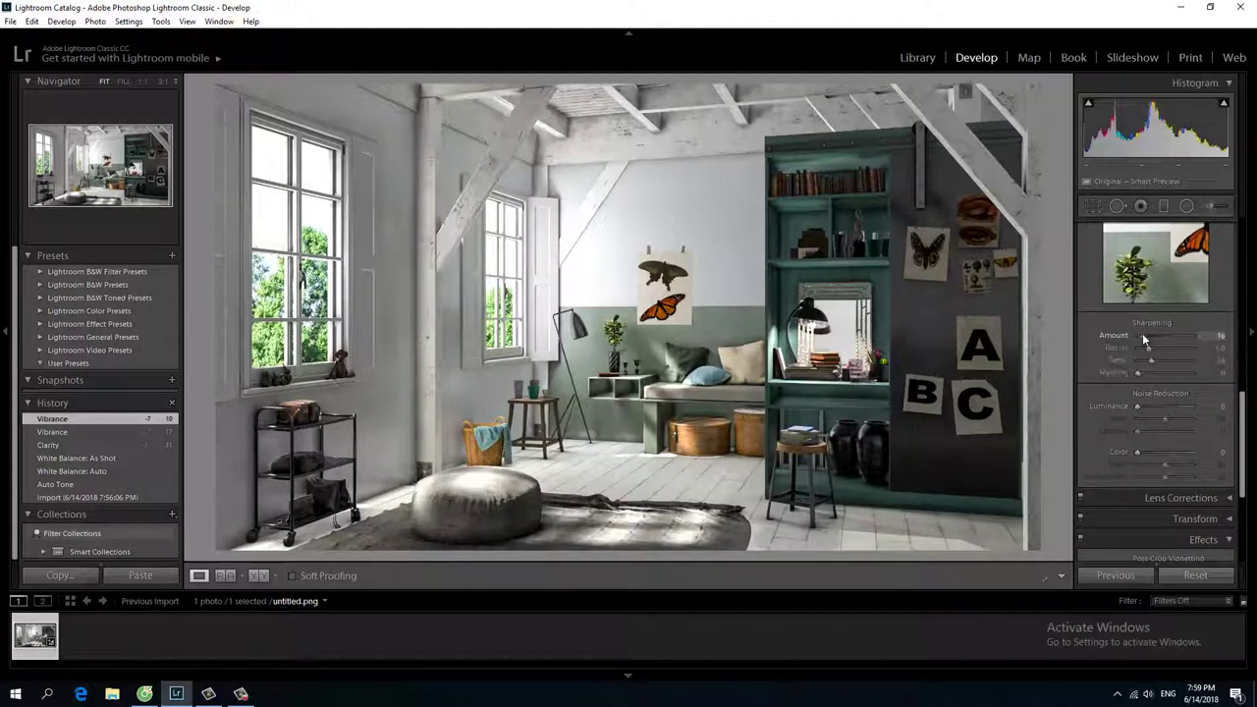
- Set sharpening Amount to 38 and inspect the room at 1:1 before returning to Fit
{"action": "left_click_drag", "start_coordinate": [1137, 335], "coordinate": [1154, 338]}
{"action": "left_click", "coordinate": [438, 356]}
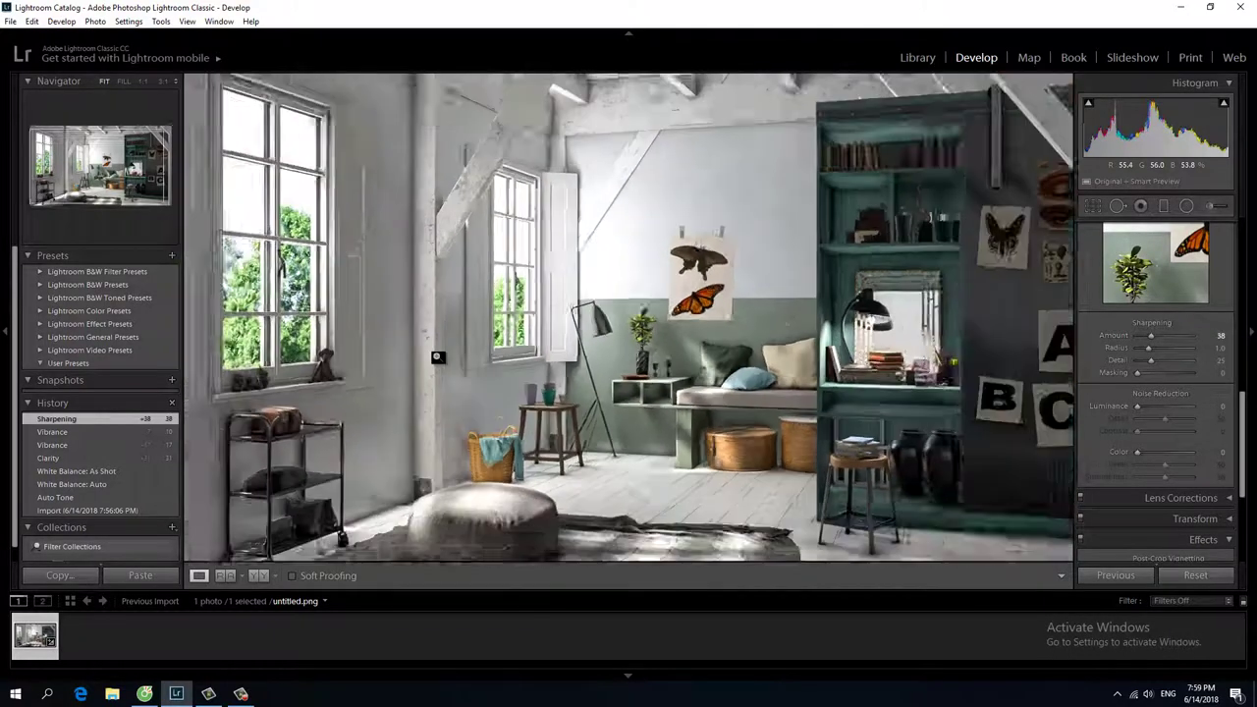
{"action": "left_click", "coordinate": [426, 351]}
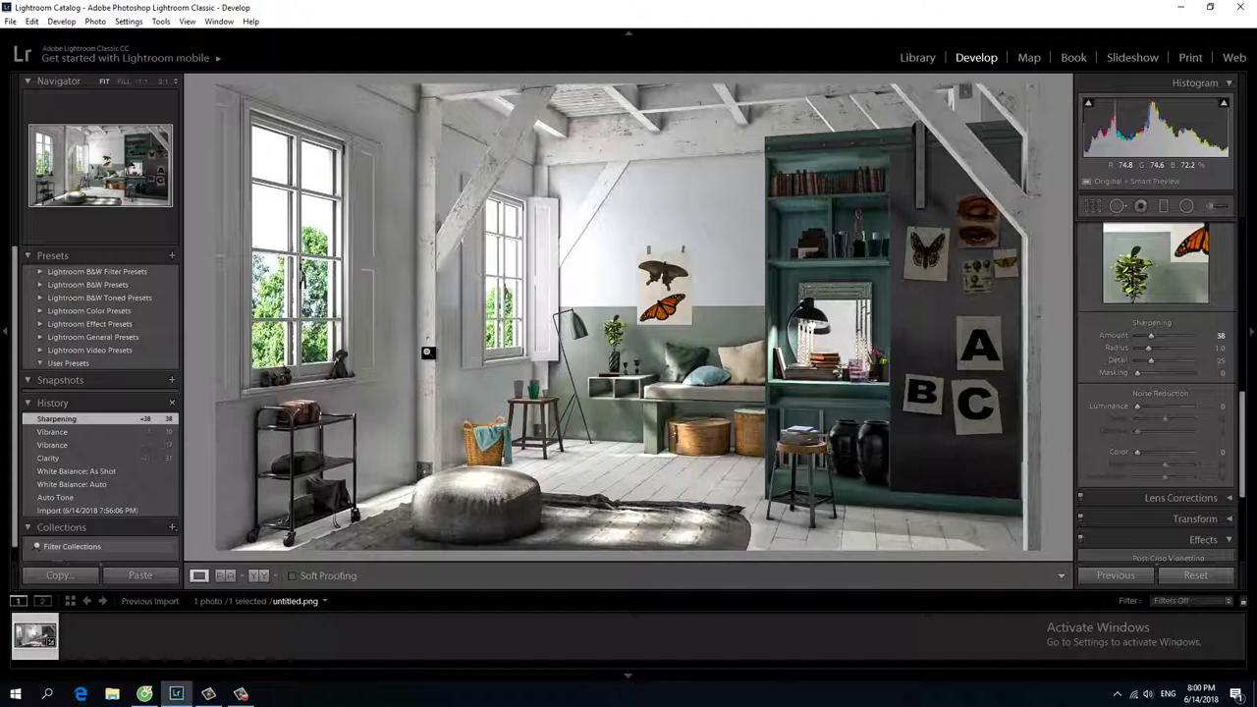
{"action": "left_click", "coordinate": [362, 365]}
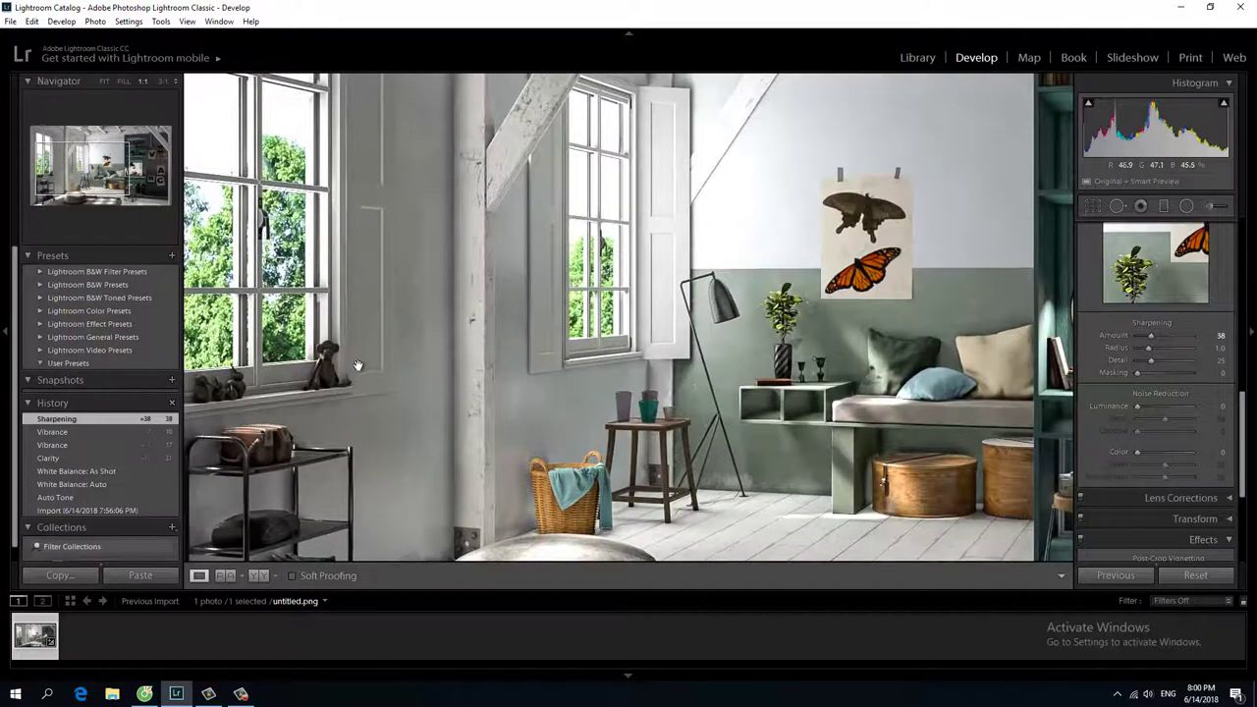
{"action": "left_click_drag", "start_coordinate": [358, 365], "coordinate": [498, 307]}
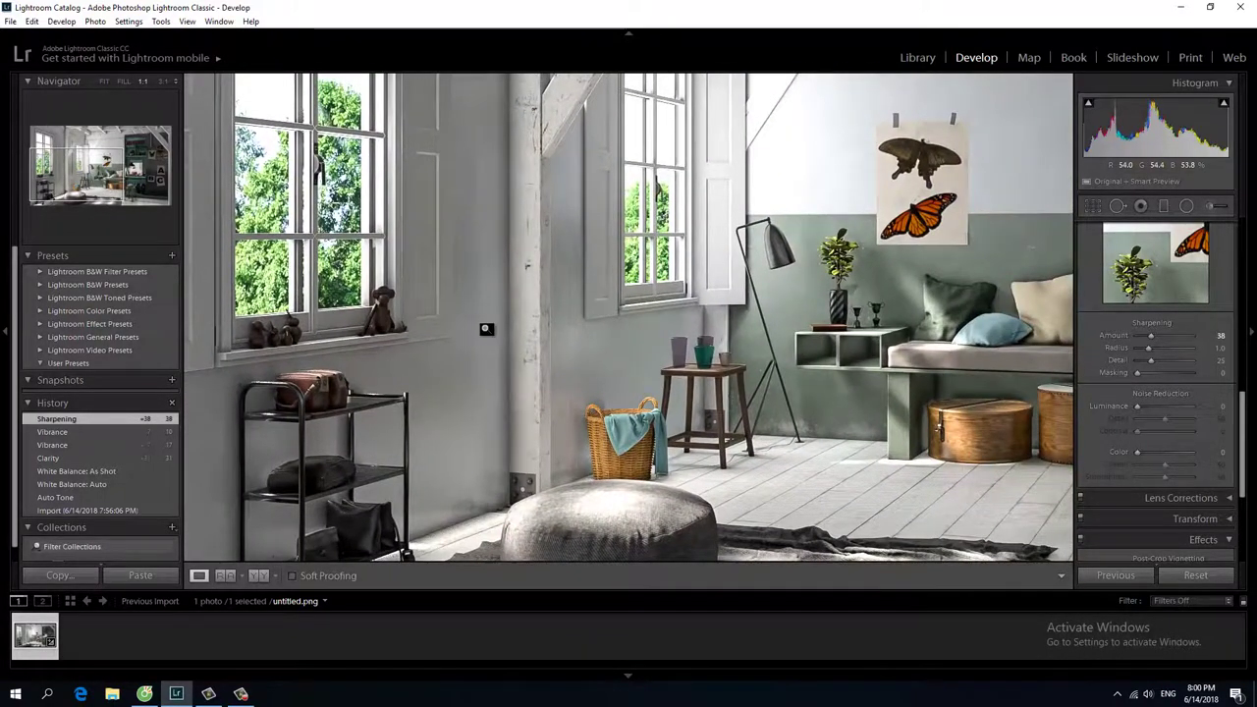
{"action": "left_click", "coordinate": [482, 328]}
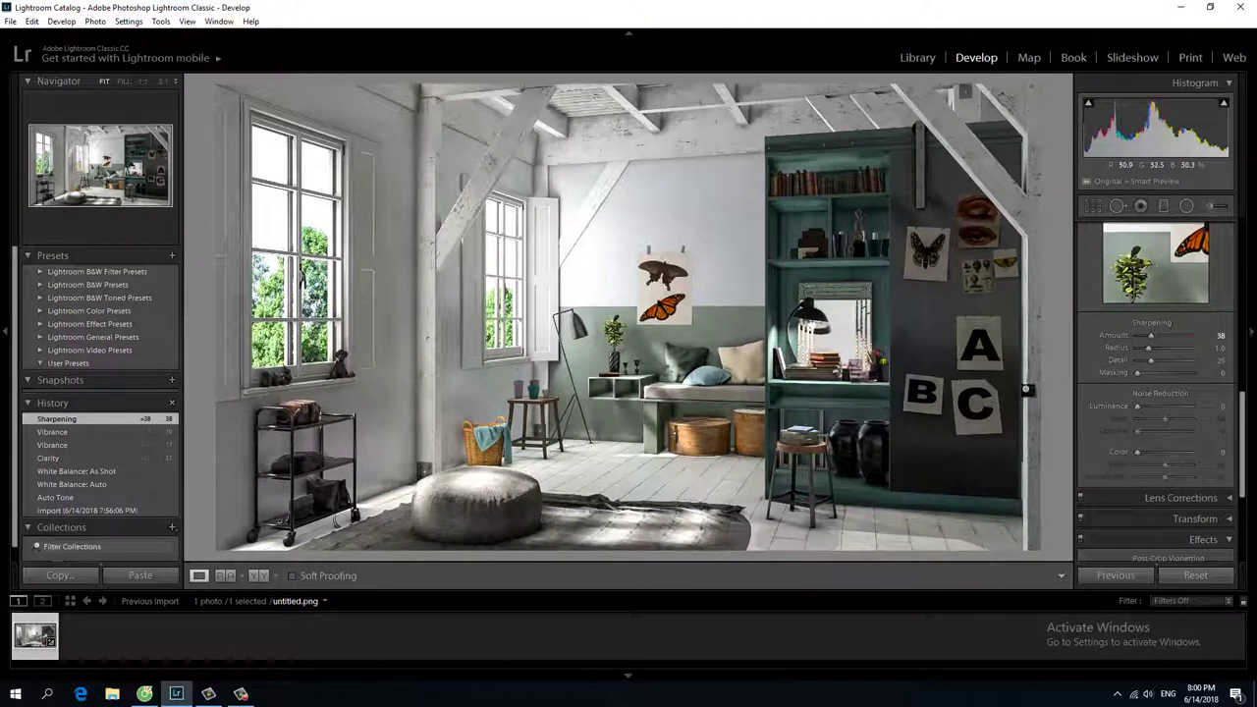
- Set sharpening Amount to 50, comparing against 0 at 1:1 zoom
{"action": "left_click", "coordinate": [1209, 336]}
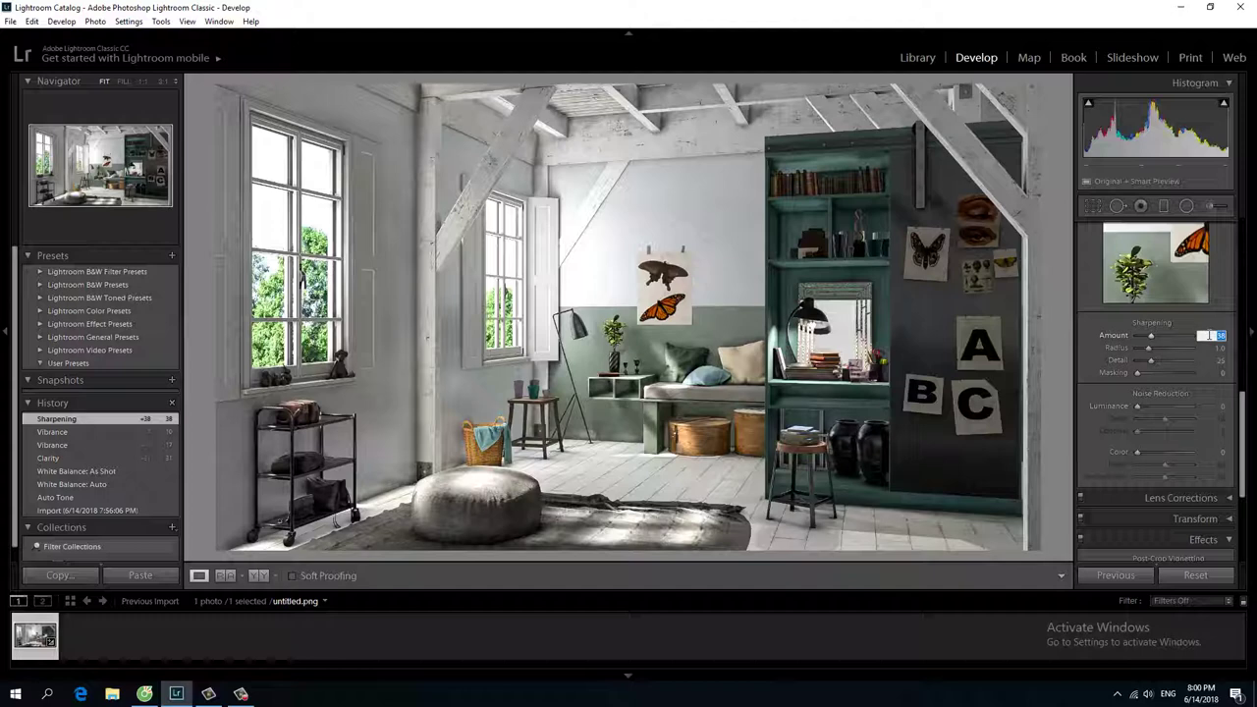
{"action": "type", "text": "50"}
{"action": "left_click", "coordinate": [1209, 336]}
{"action": "type", "text": "0"}
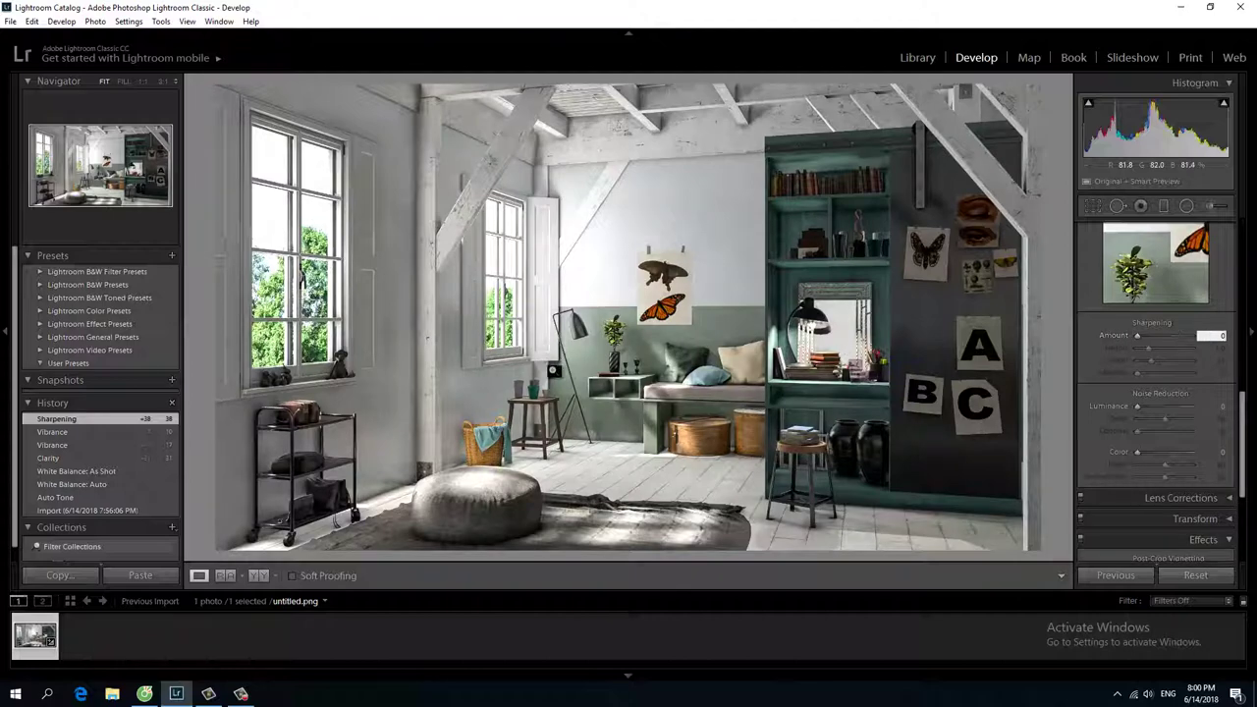
{"action": "left_click", "coordinate": [435, 378]}
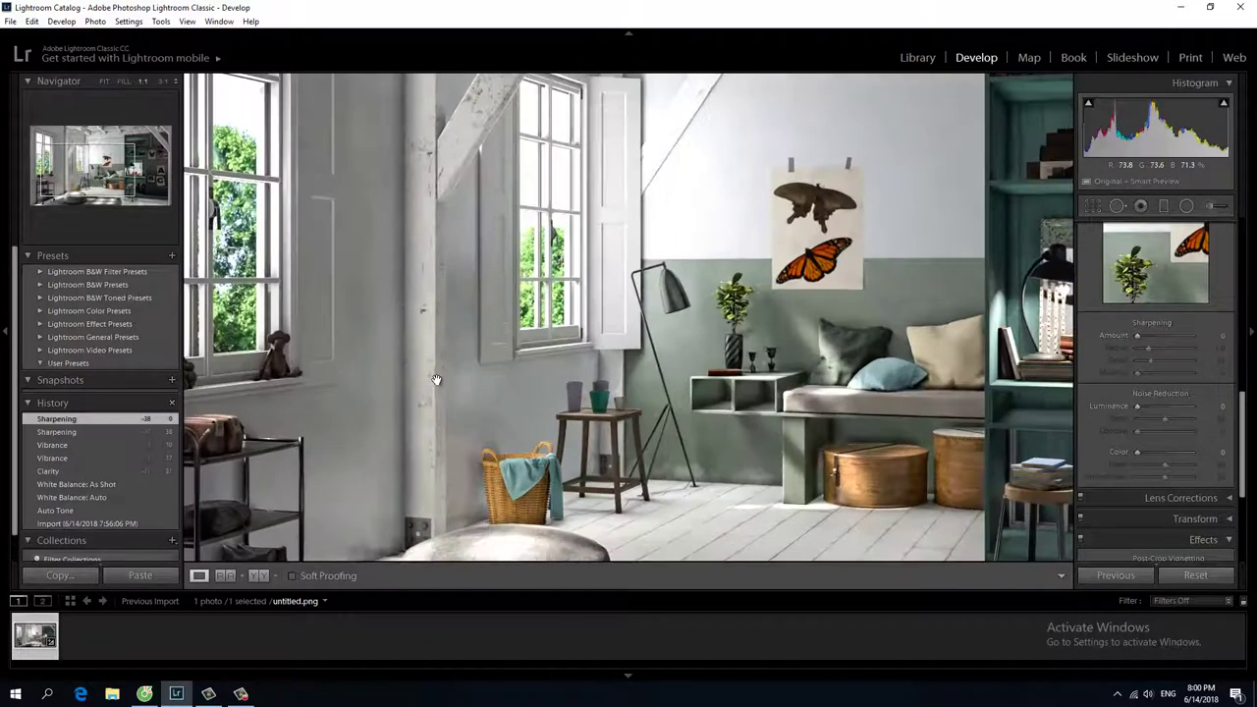
{"action": "left_click", "coordinate": [1215, 336]}
{"action": "type", "text": "50"}
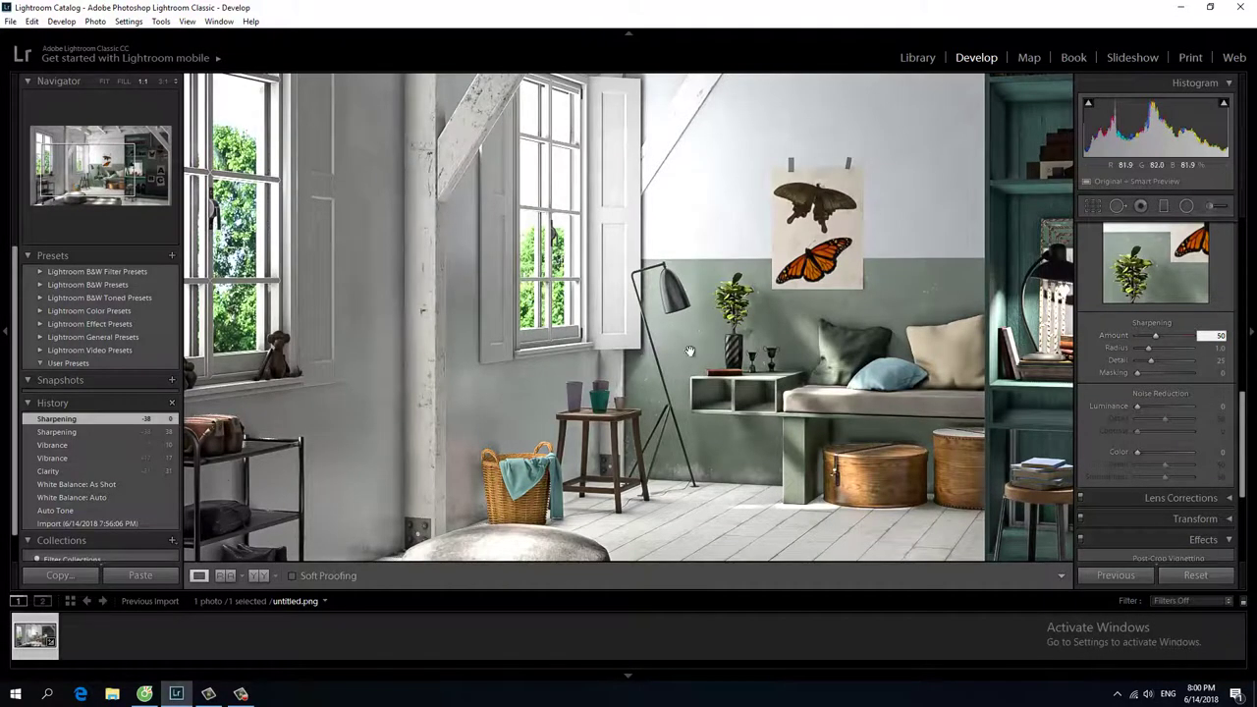
{"action": "left_click", "coordinate": [668, 350]}
{"action": "left_click", "coordinate": [482, 338]}
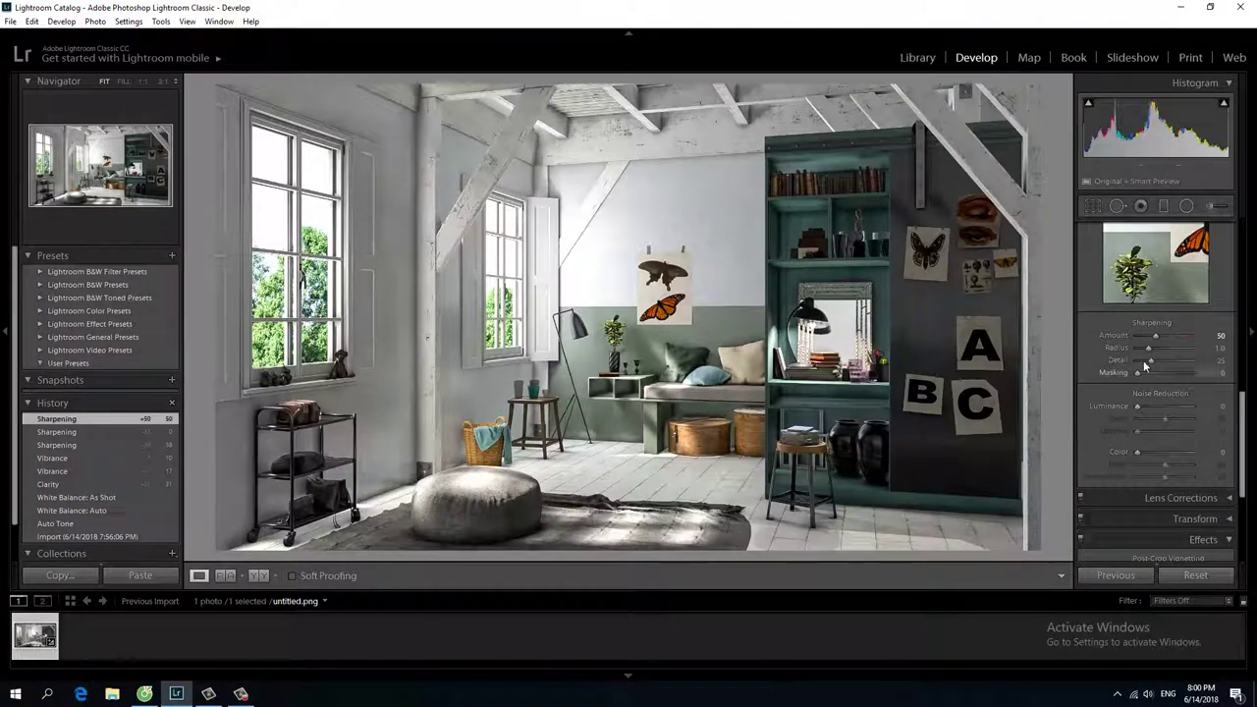
- Set sharpening Radius to 0.5 and Detail to 50, checking the room at 1:1
{"action": "mouse_move", "coordinate": [1147, 348]}
{"action": "left_mouse_down"}
{"action": "mouse_move", "coordinate": [1128, 346]}
{"action": "mouse_move", "coordinate": [1162, 359]}
{"action": "left_mouse_up"}
{"action": "left_click", "coordinate": [1216, 360]}
{"action": "type", "text": "50"}
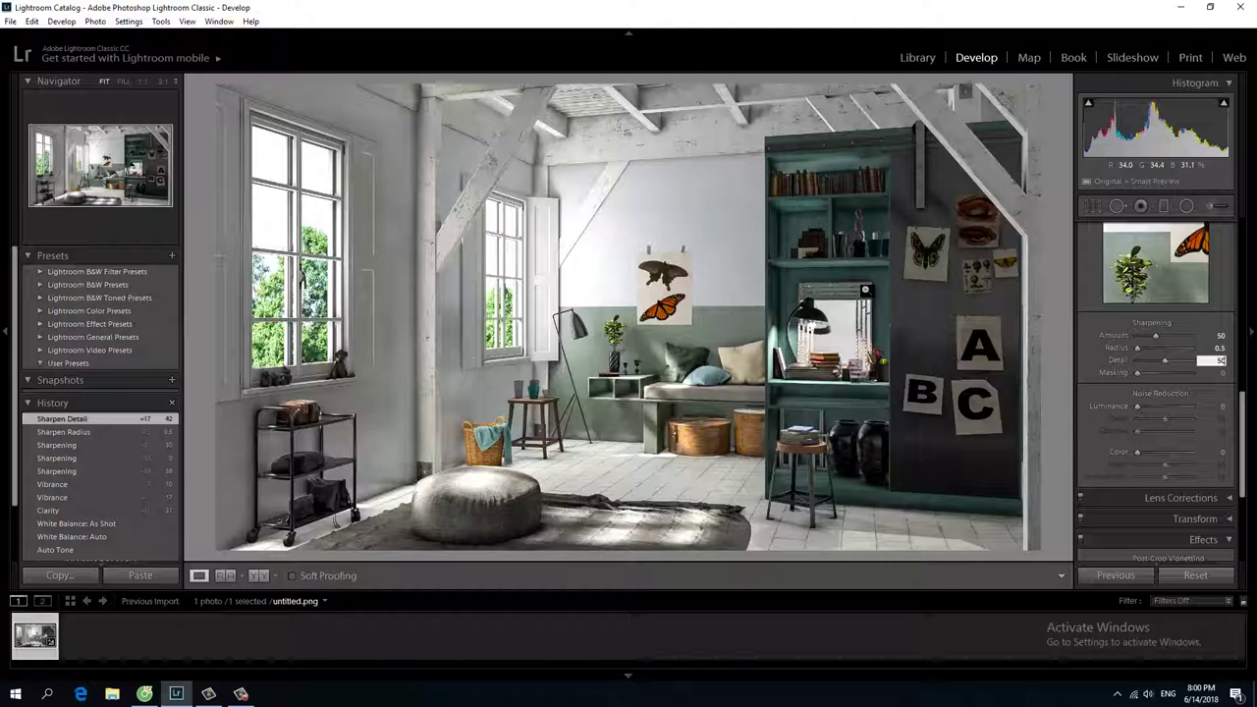
{"action": "left_click", "coordinate": [553, 391]}
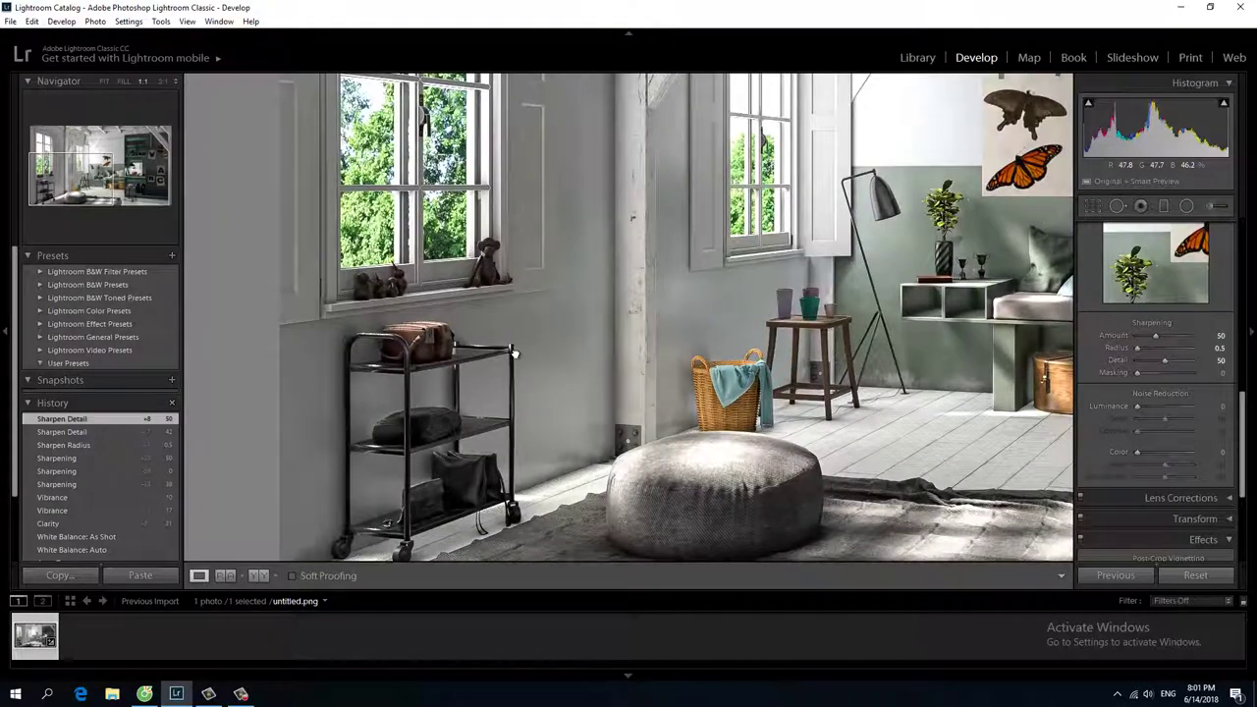
{"action": "left_click", "coordinate": [516, 354]}
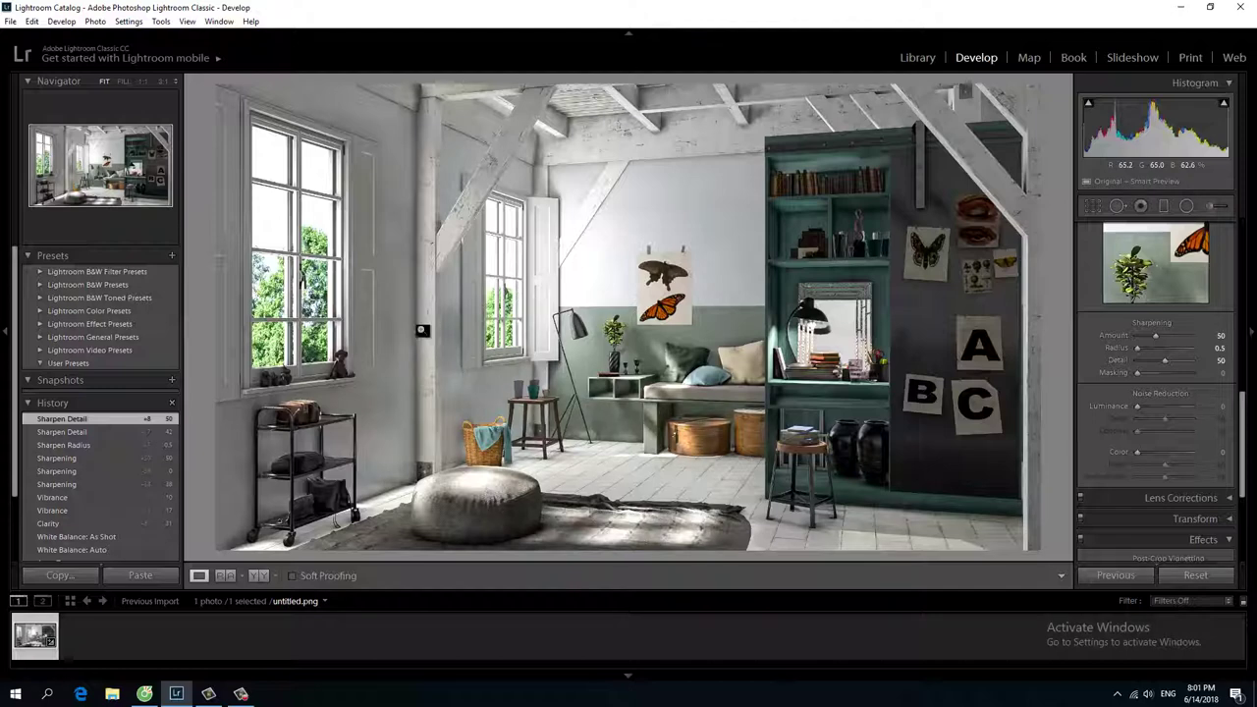
{"action": "left_click", "coordinate": [332, 340]}
{"action": "left_click_drag", "start_coordinate": [332, 340], "coordinate": [531, 340]}
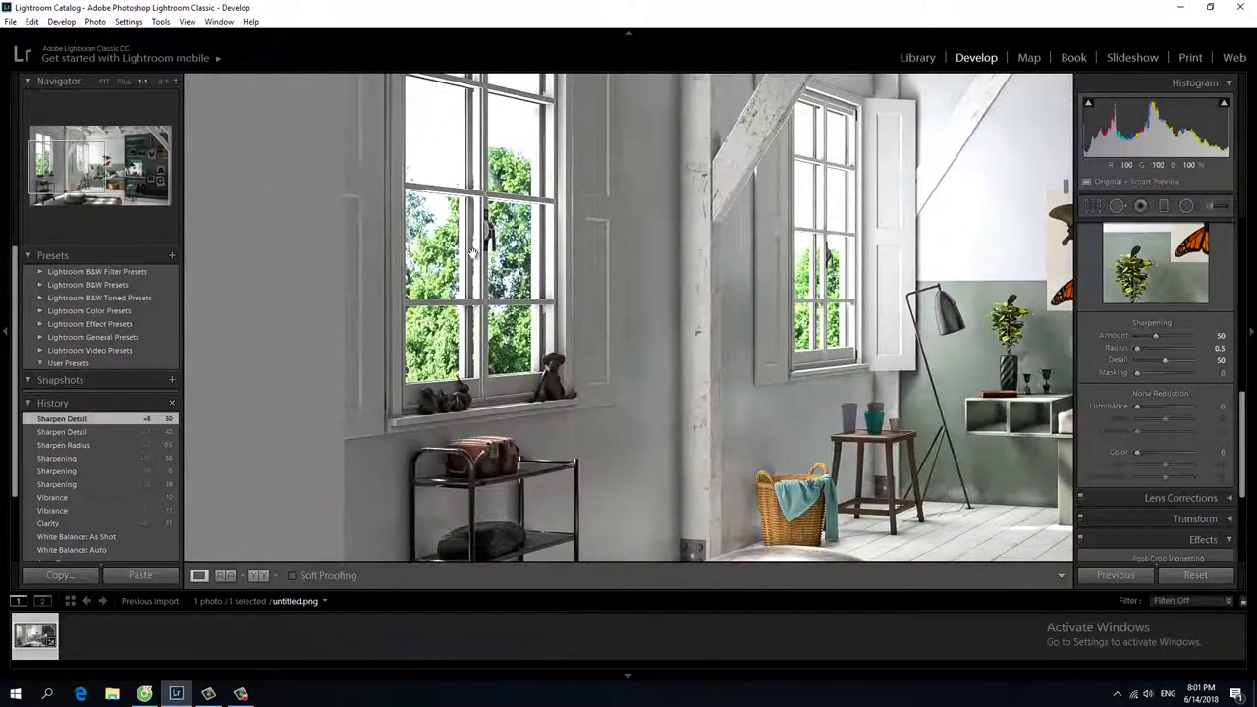
{"action": "left_click_drag", "start_coordinate": [473, 250], "coordinate": [428, 367]}
{"action": "left_click", "coordinate": [554, 420]}
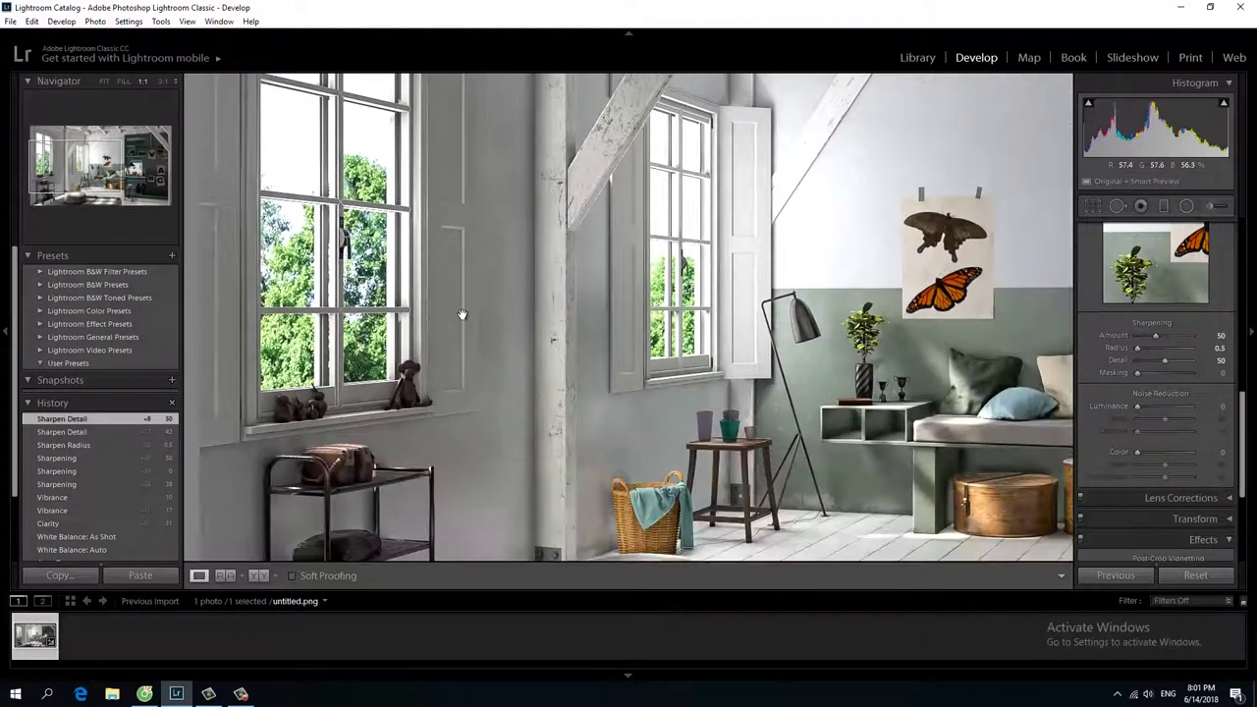
{"action": "left_click", "coordinate": [750, 393]}
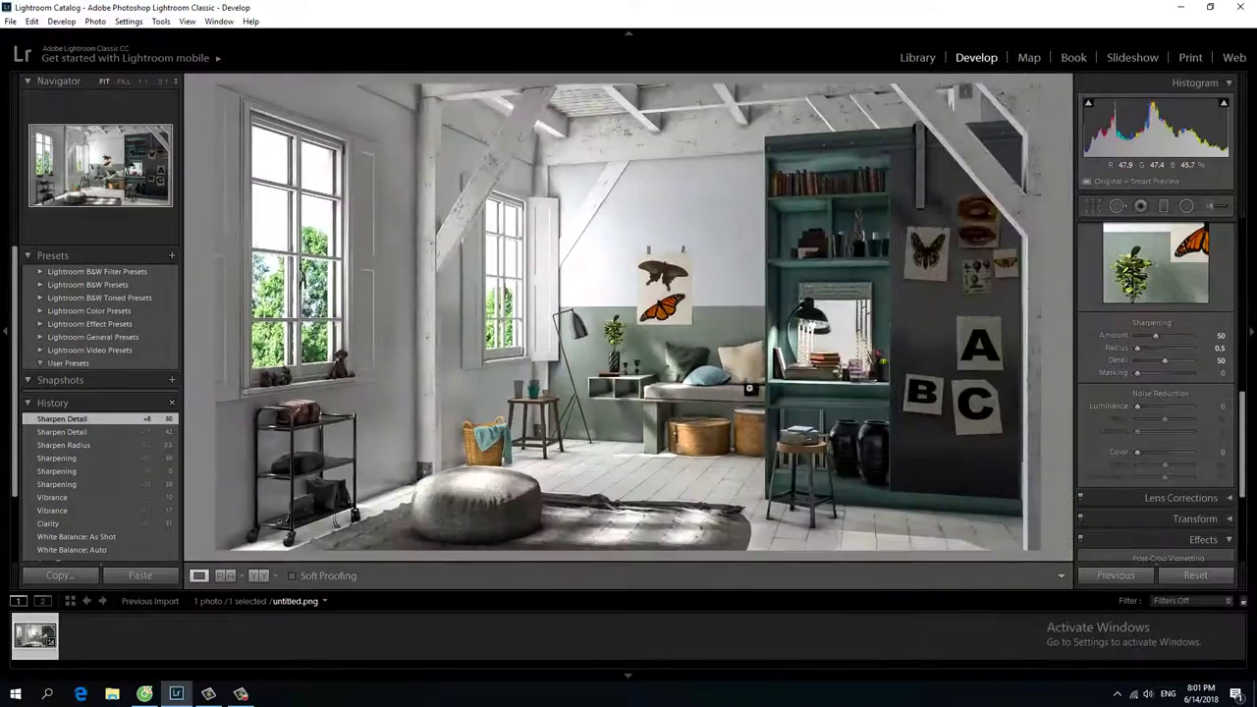
{"action": "left_click", "coordinate": [699, 400]}
{"action": "left_click", "coordinate": [684, 380]}
{"action": "left_click", "coordinate": [658, 422]}
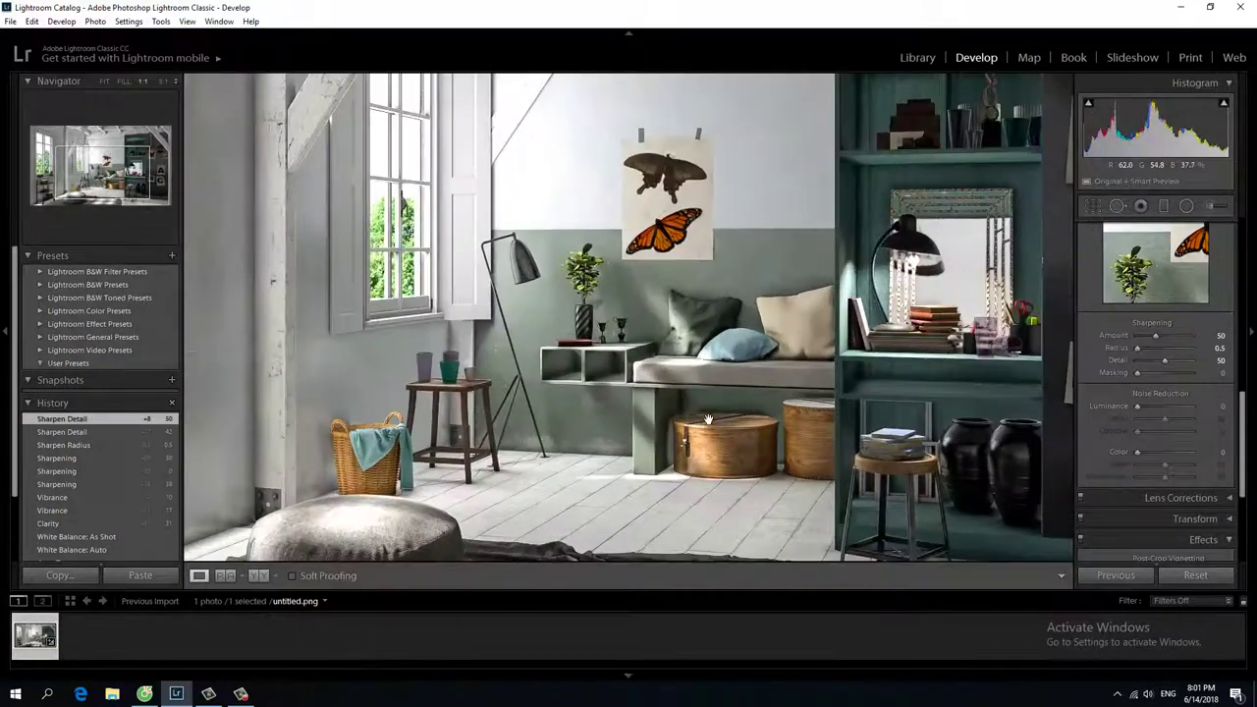
{"action": "left_click", "coordinate": [631, 320]}
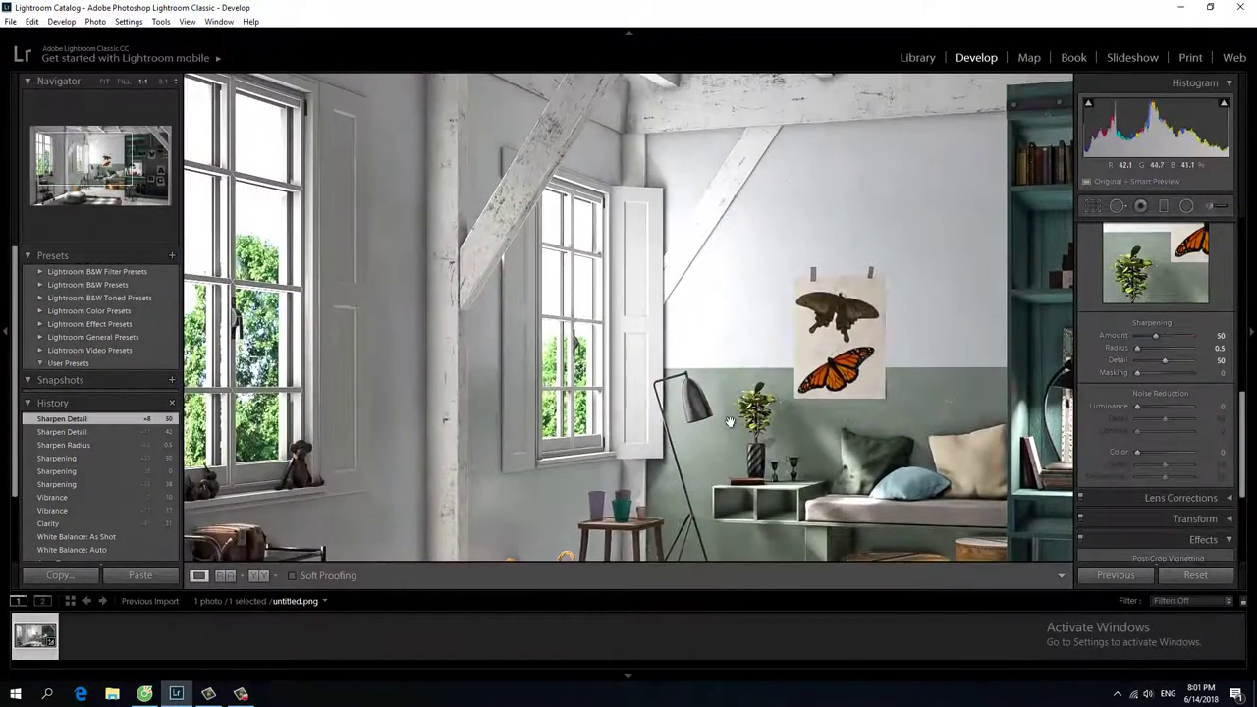
{"action": "left_click", "coordinate": [694, 405]}
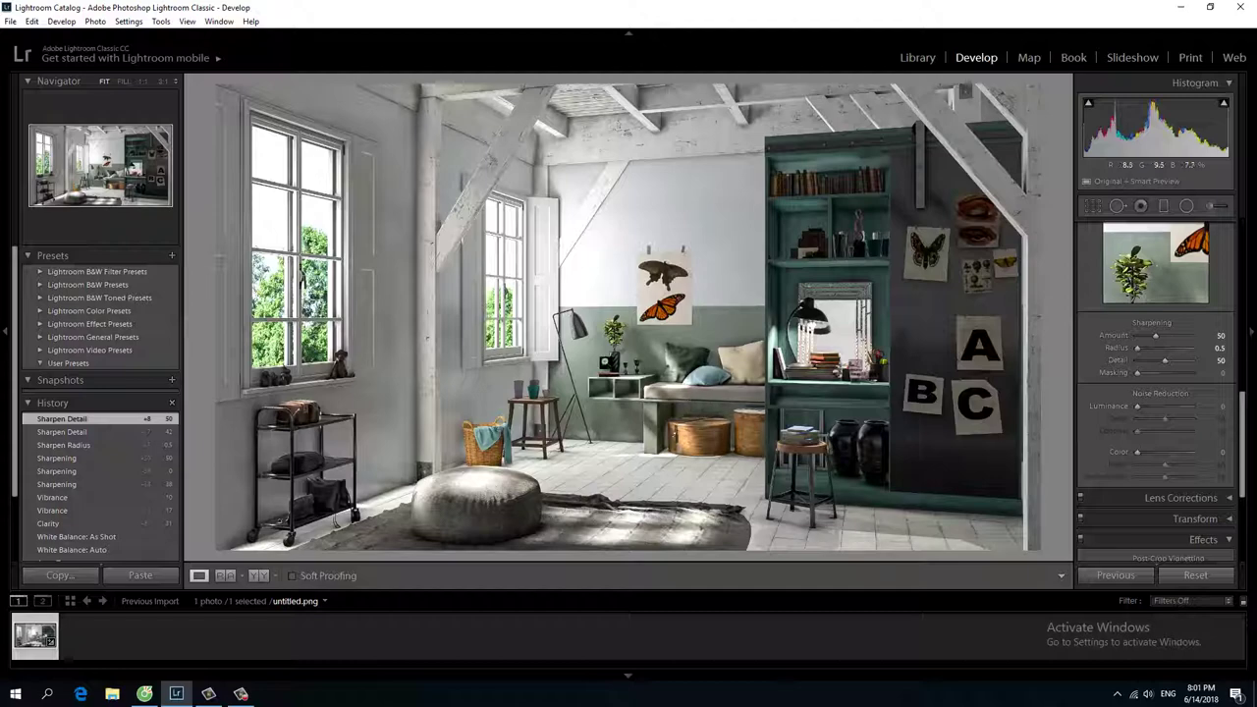
{"action": "left_click", "coordinate": [496, 339]}
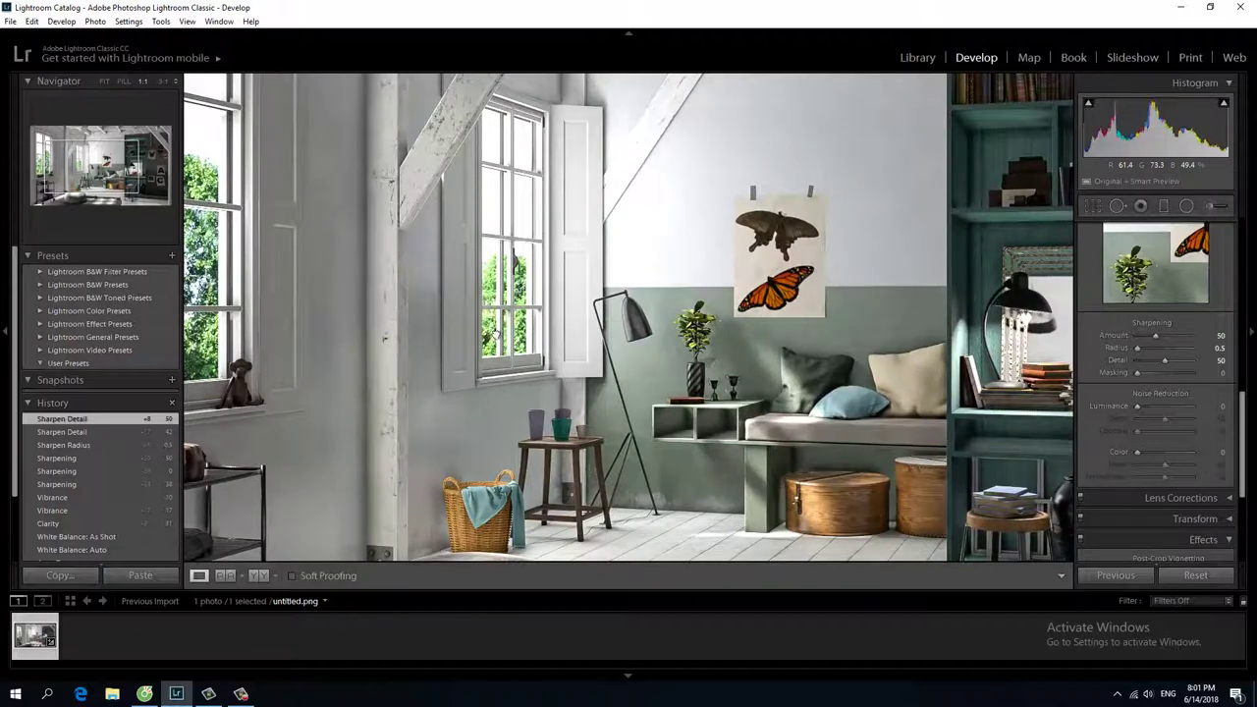
{"action": "left_click_drag", "start_coordinate": [488, 337], "coordinate": [675, 292]}
{"action": "left_click", "coordinate": [679, 292]}
{"action": "left_click", "coordinate": [626, 303]}
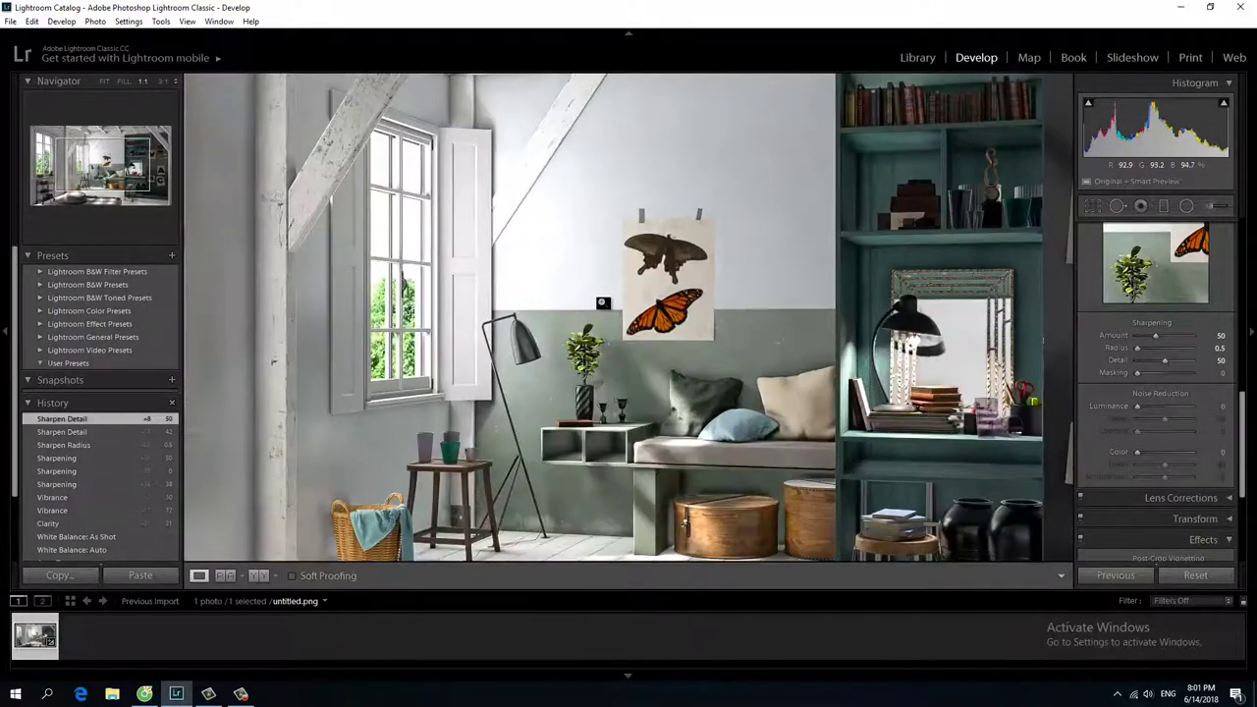
{"action": "left_click", "coordinate": [619, 305]}
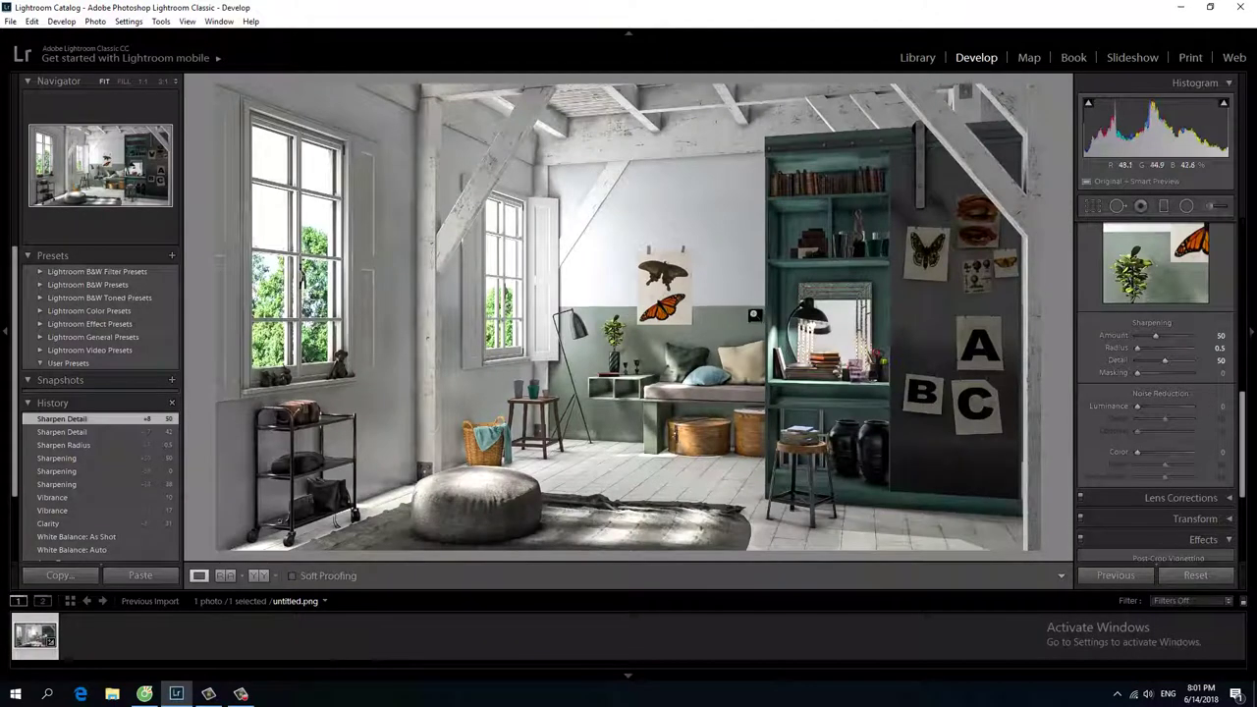
{"action": "left_click", "coordinate": [483, 276]}
{"action": "left_click", "coordinate": [483, 276]}
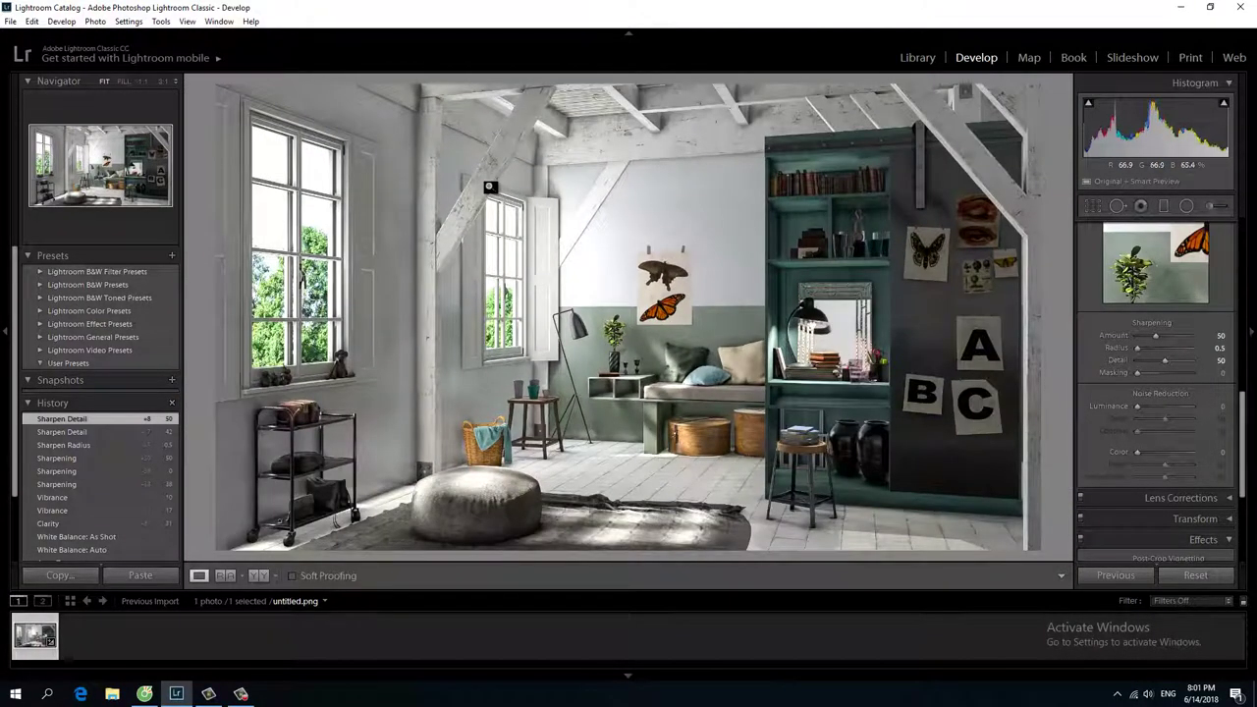